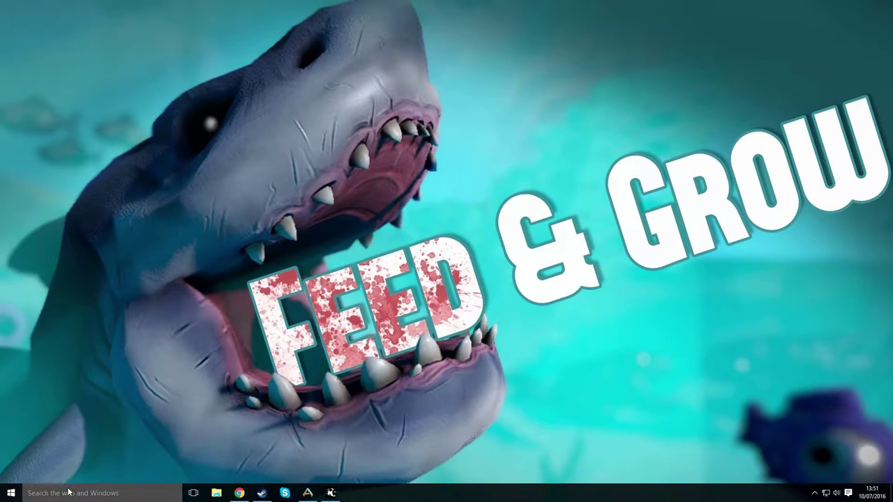
Search Windows for "cmd" and open Command Prompt
click(11, 492)
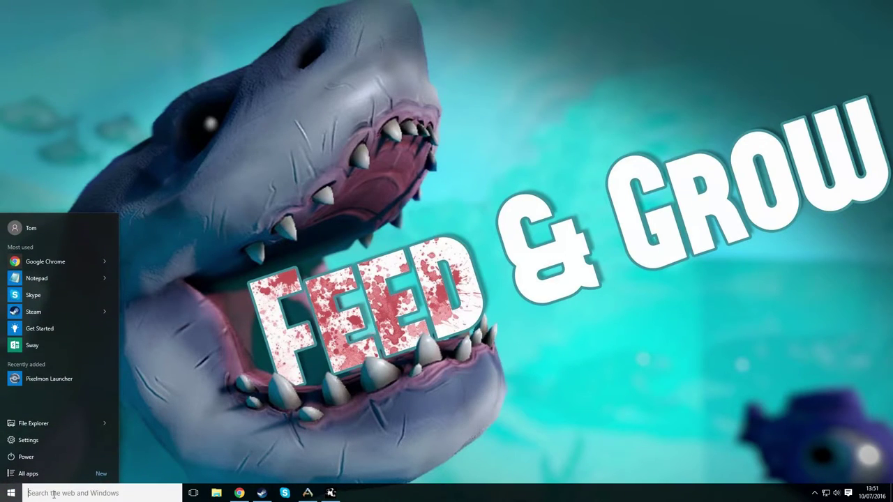
click(52, 494)
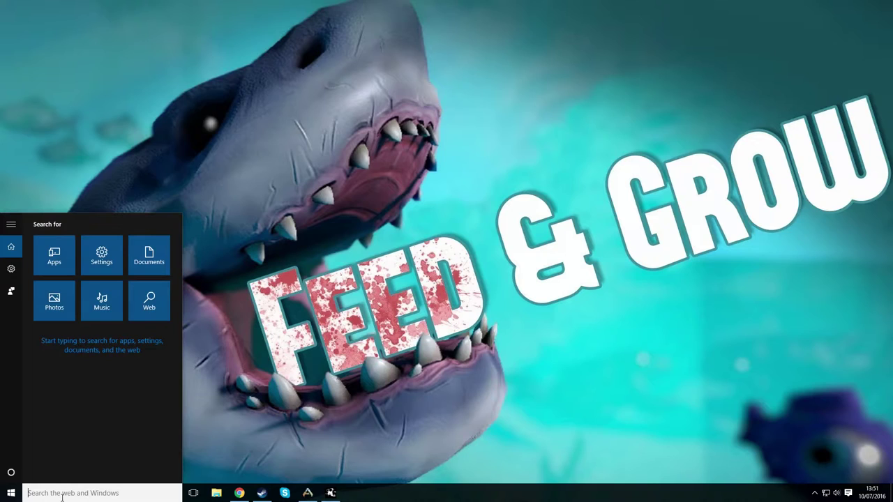
text(cmd)
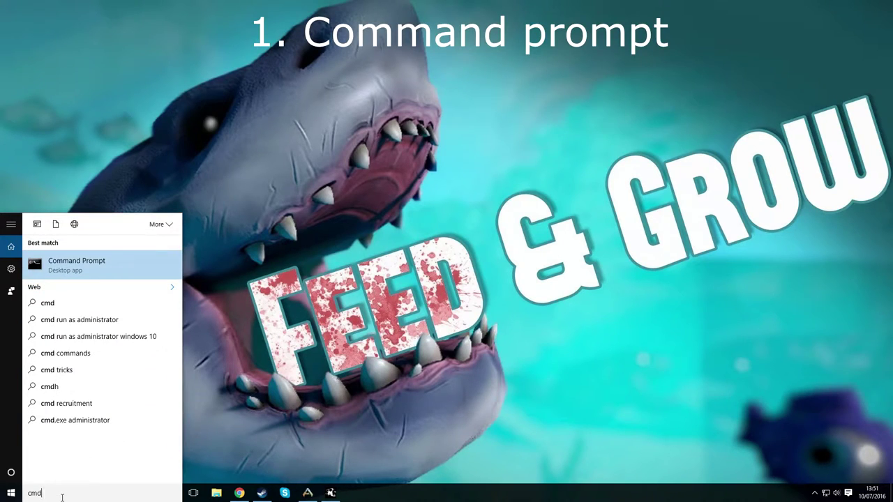
click(116, 267)
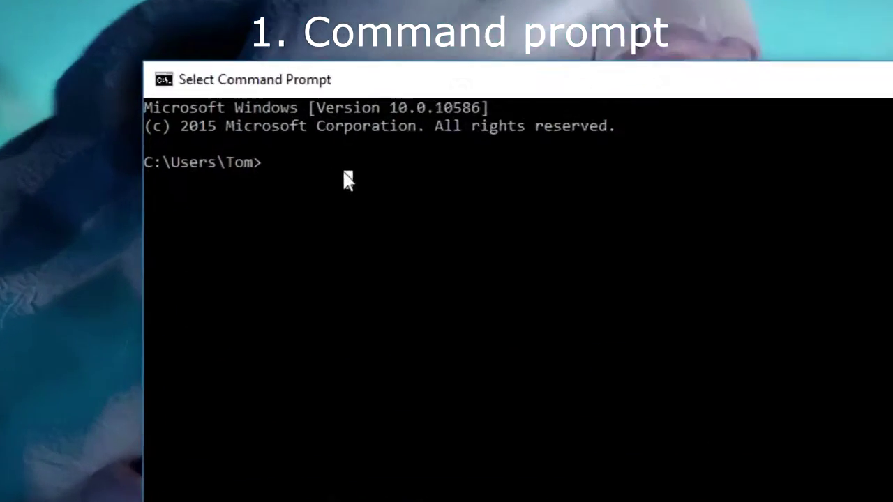
Run the ipconfig command to list the computer's network configuration
text(ipconfi)
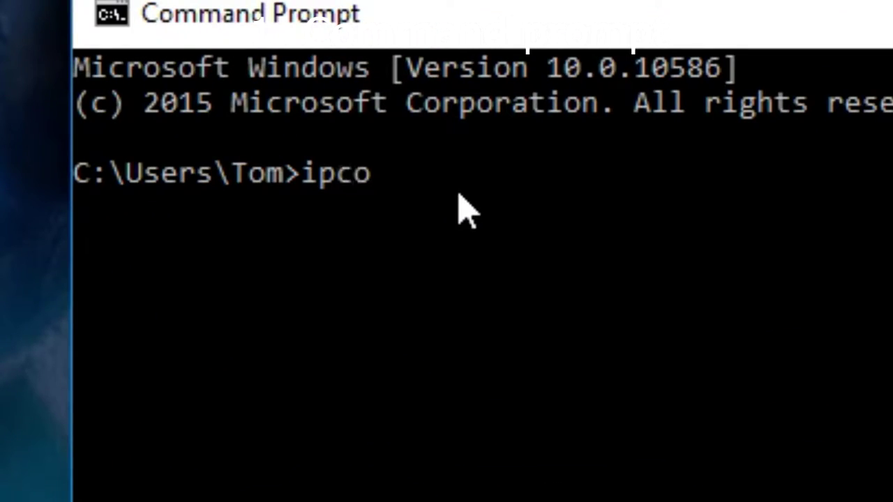
key(BackSpace)
text(ig)
key(Return)
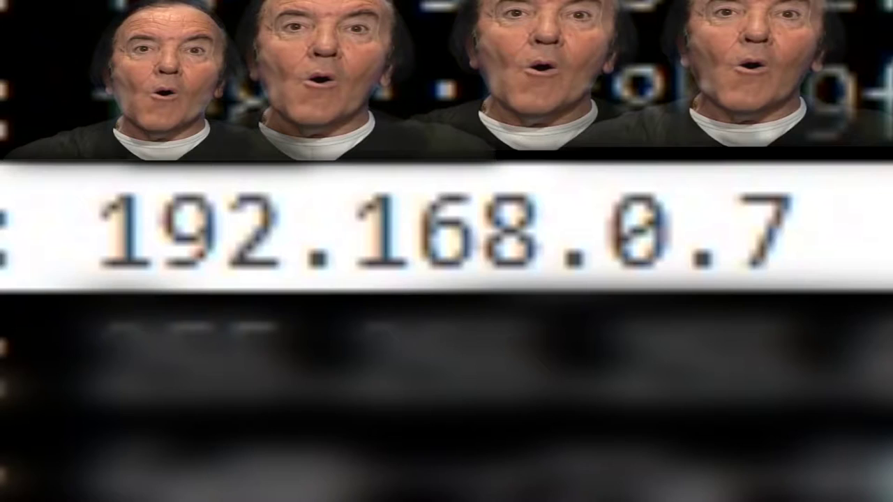
Select the IPv4 address of the Ethernet adapter in the ipconfig output and copy it
mouse_move(377, 223)
mouse_down()
mouse_move(628, 224)
mouse_move(489, 209)
mouse_move(427, 219)
mouse_move(647, 227)
mouse_move(375, 229)
mouse_up()
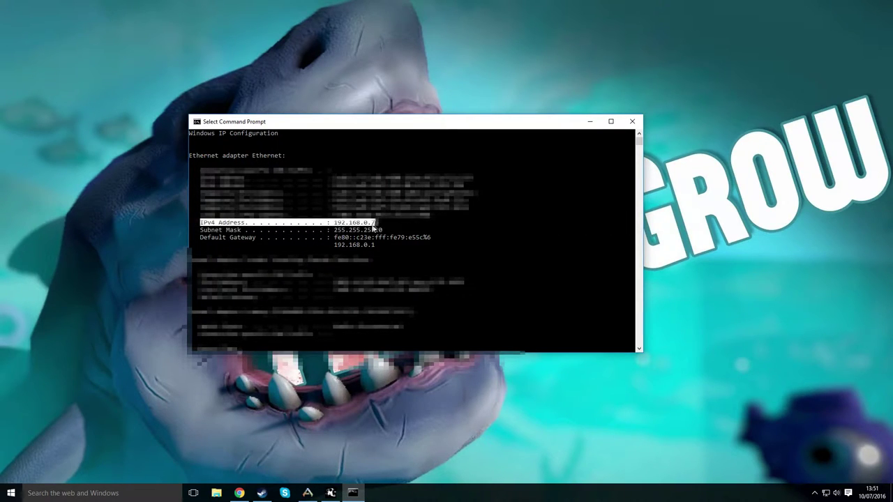
click(373, 224)
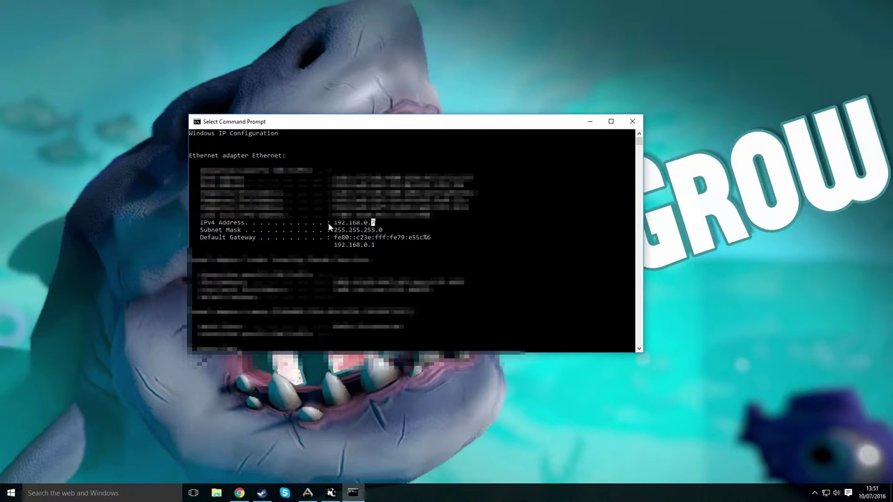
mouse_move(332, 223)
mouse_down()
mouse_move(390, 225)
mouse_move(332, 228)
mouse_up()
click(377, 224)
click(332, 228)
click(377, 225)
drag(377, 224, 328, 227)
click(331, 225)
mouse_move(332, 225)
mouse_down()
mouse_move(395, 226)
mouse_move(332, 225)
mouse_up()
click(376, 229)
click(332, 225)
drag(333, 223, 375, 223)
right_click(376, 223)
Switch to Feed & Grow and start hosting a multiplayer server with the preset server settings
click(330, 493)
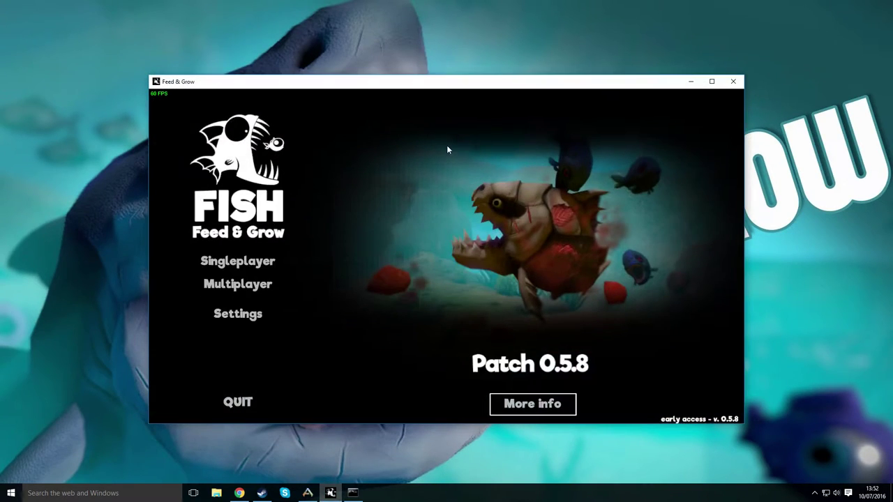
drag(414, 83, 397, 71)
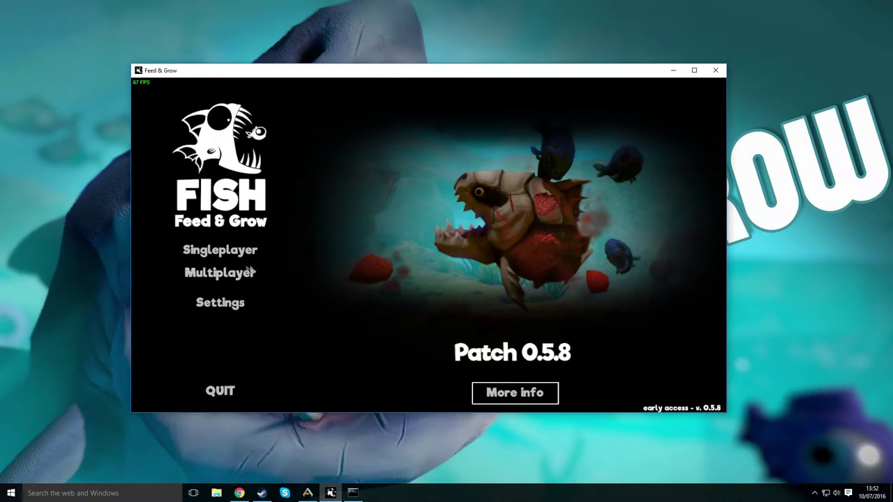
click(238, 271)
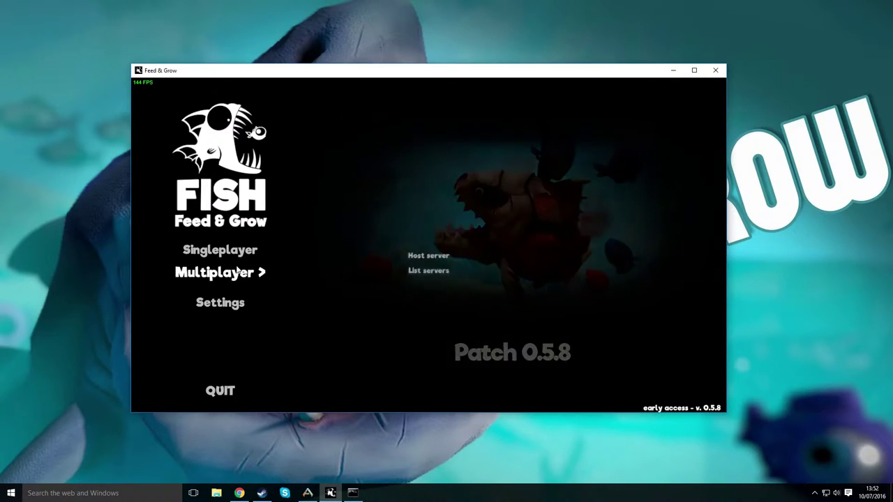
click(411, 260)
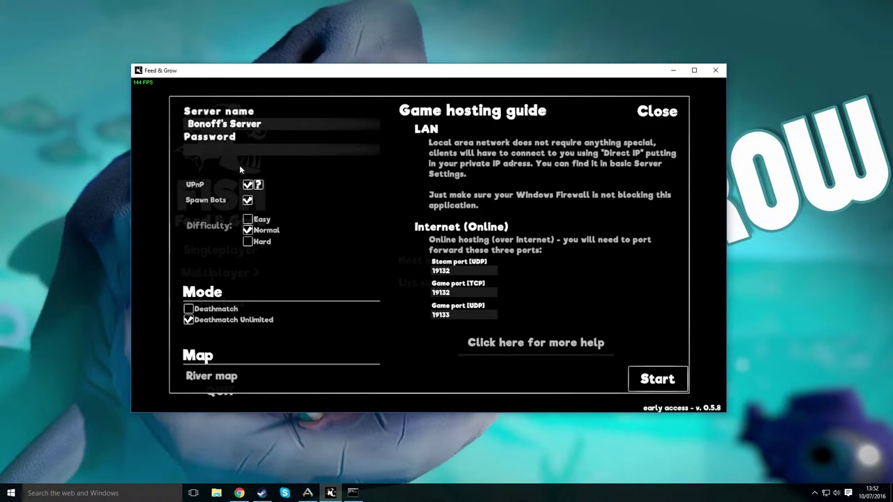
mouse_move(258, 186)
click(652, 379)
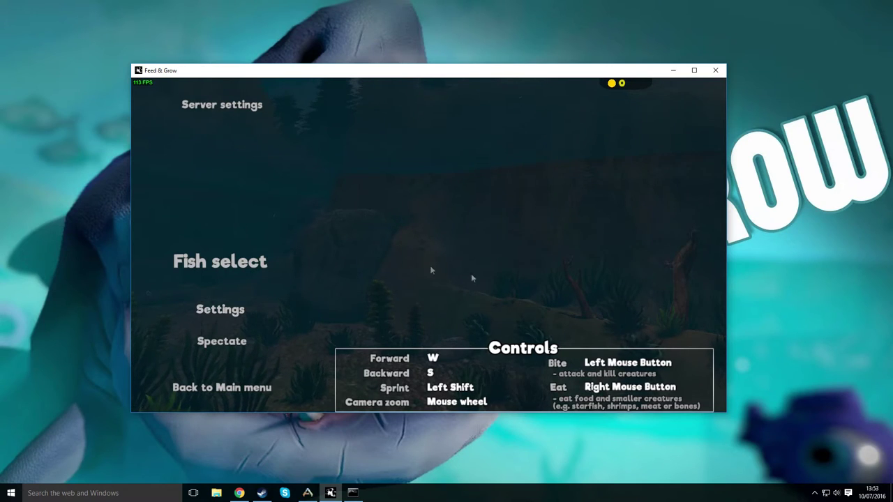
Open the fish selection on the hosted server and browse the playable fish
click(217, 262)
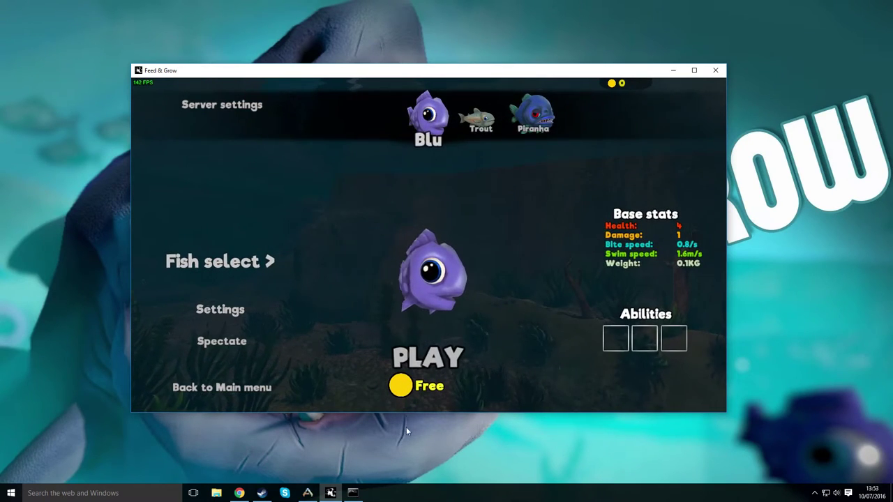
click(472, 130)
click(504, 126)
click(494, 125)
click(389, 127)
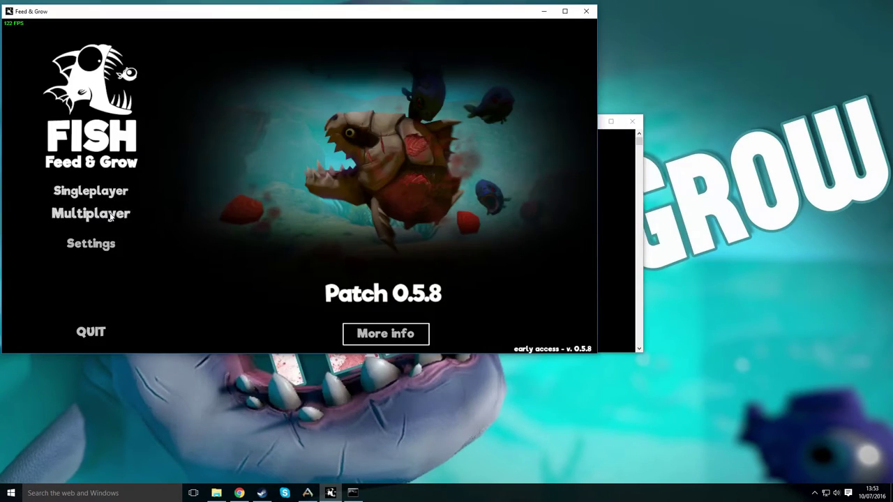
Open the multiplayer server list and bring up its prompt for entering a server IP address
click(108, 215)
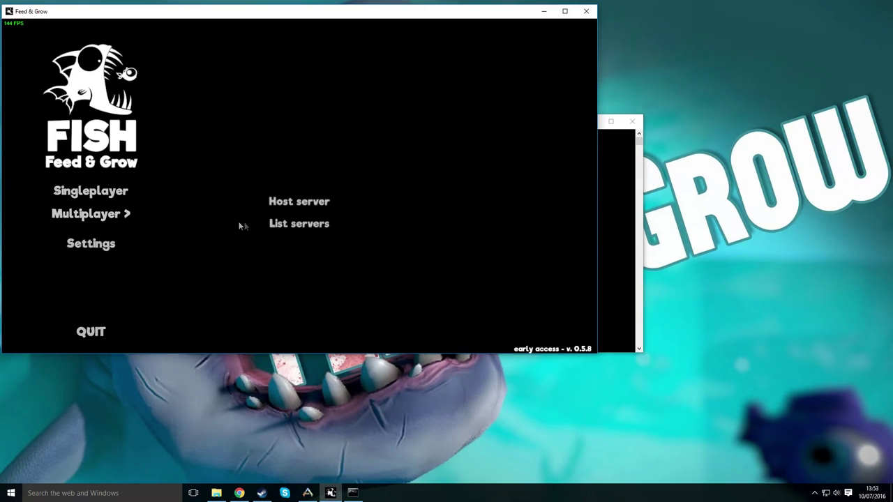
click(281, 224)
click(139, 52)
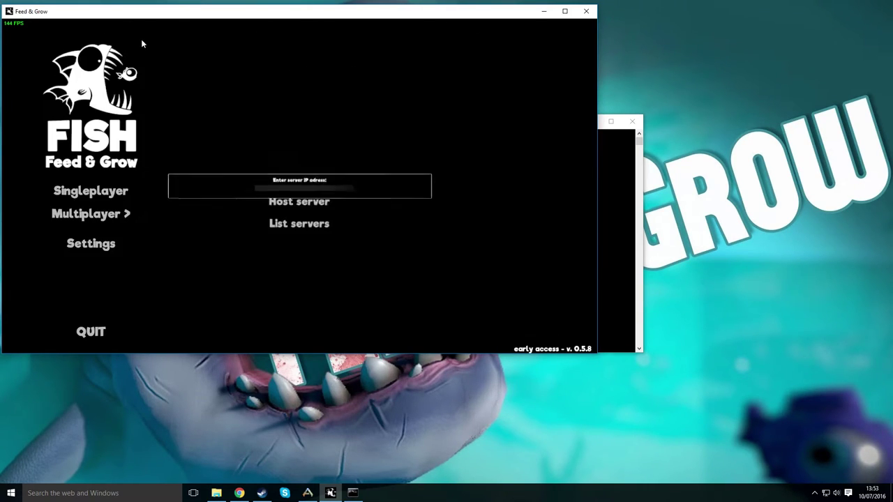
click(323, 196)
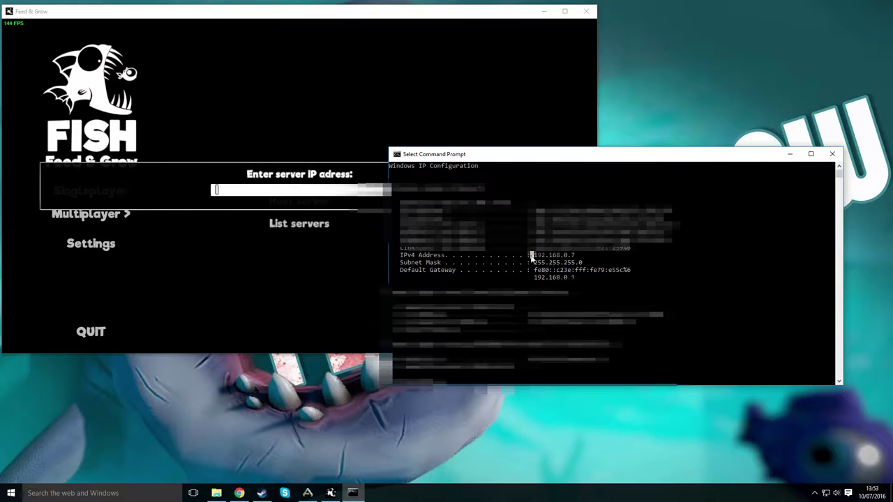
Enter the host's IPv4 address 192.168.0.7 as the server IP address and connect
drag(397, 256, 581, 257)
key(ctrl+c)
click(298, 194)
text(192.168.)
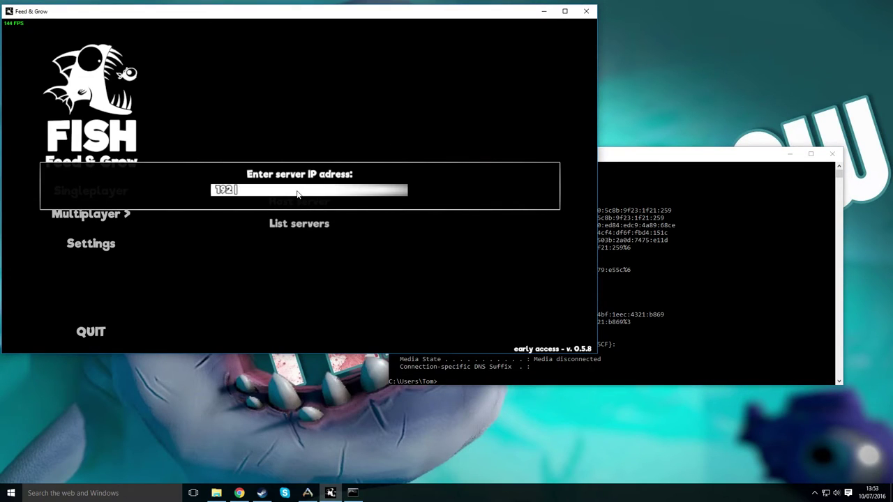
text(0.7)
key(Return)
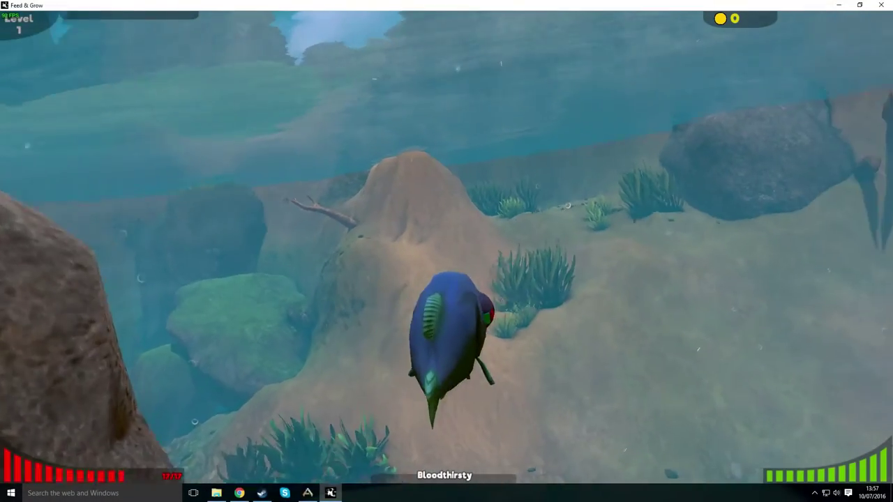
Swim the piranha through the river map and view the scoreboard to check which players are connected
key(w)
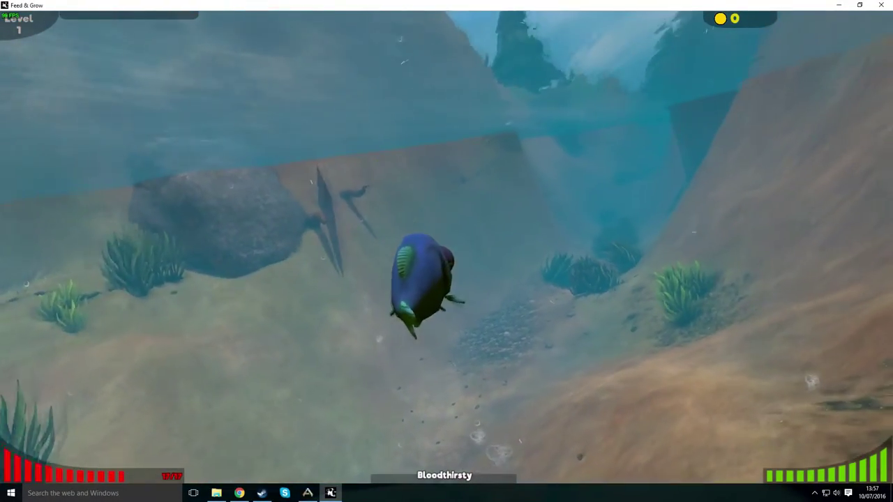
key(w)
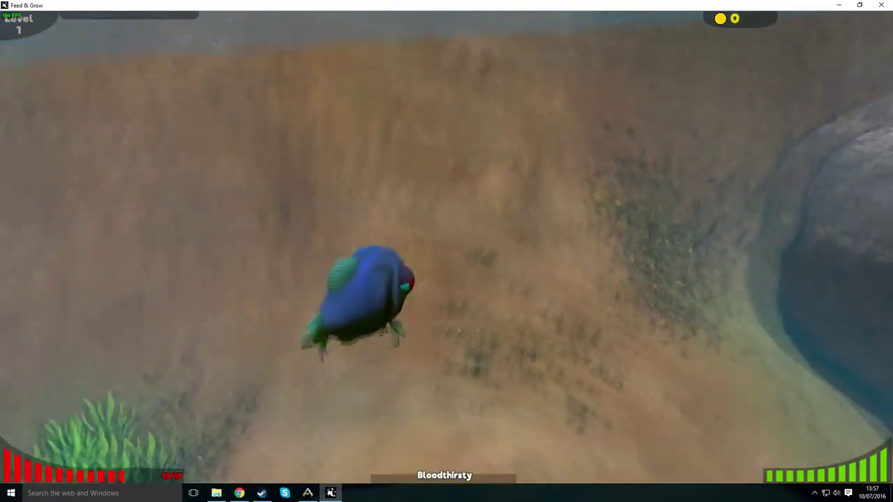
key(w)
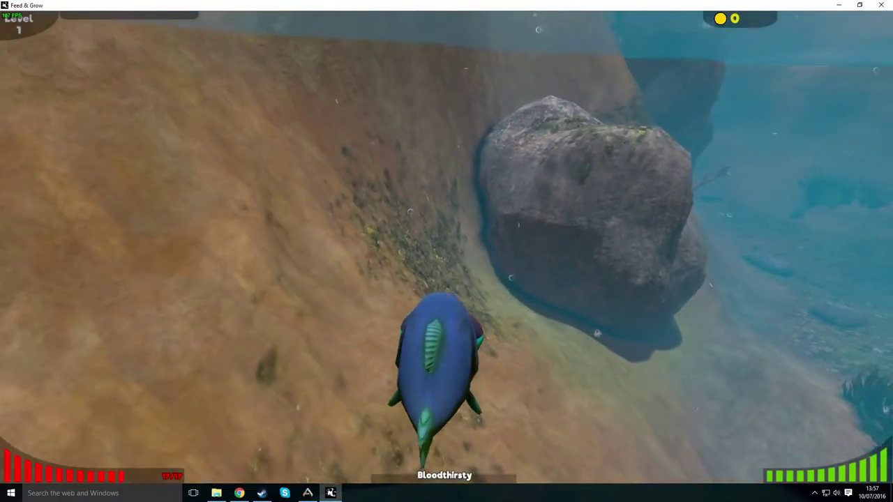
key(Tab)
key(w)
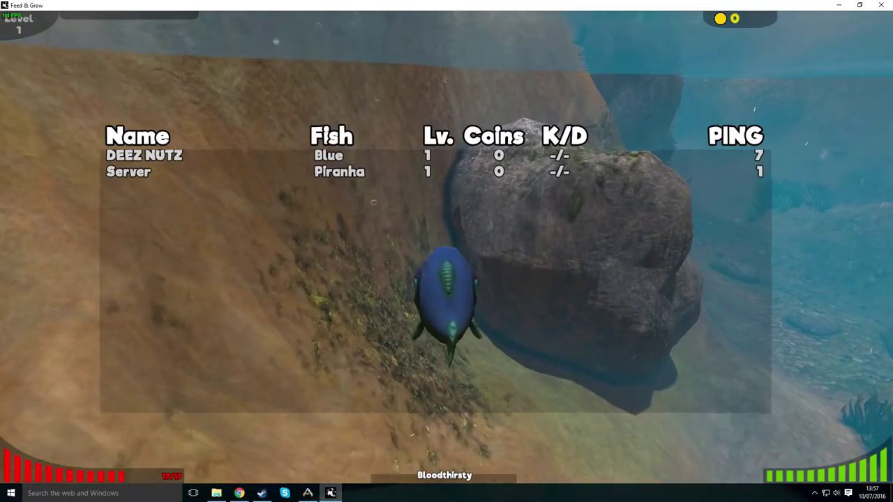
key(w)
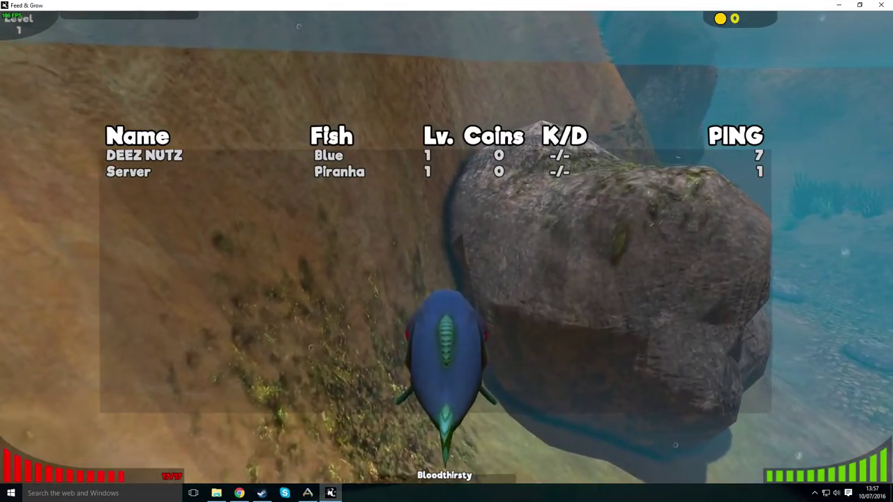
key(w)
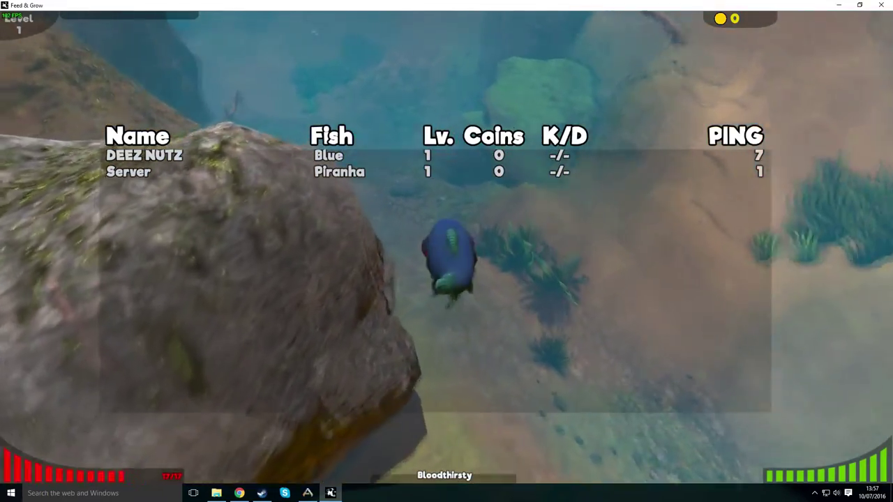
key(w)
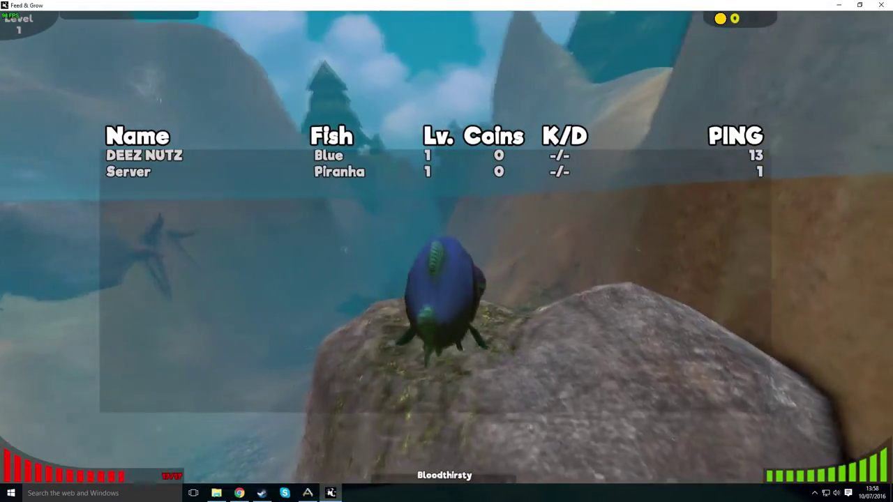
key(w)
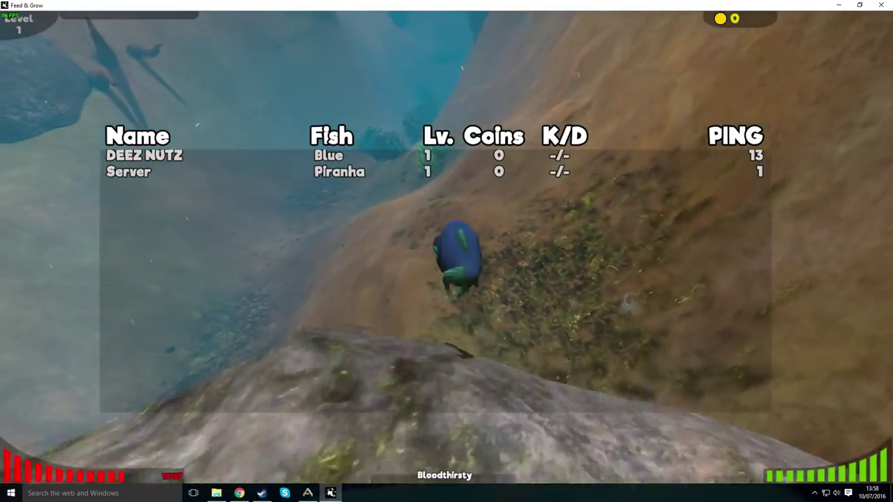
key(w)
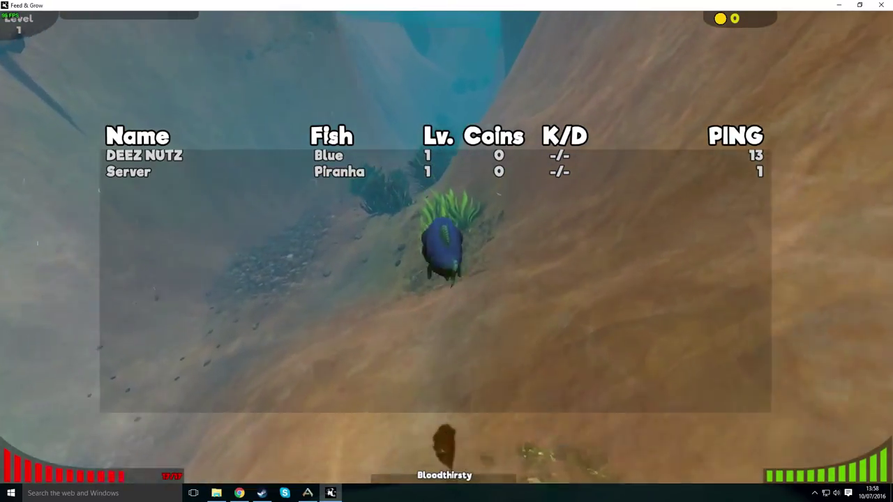
key(w)
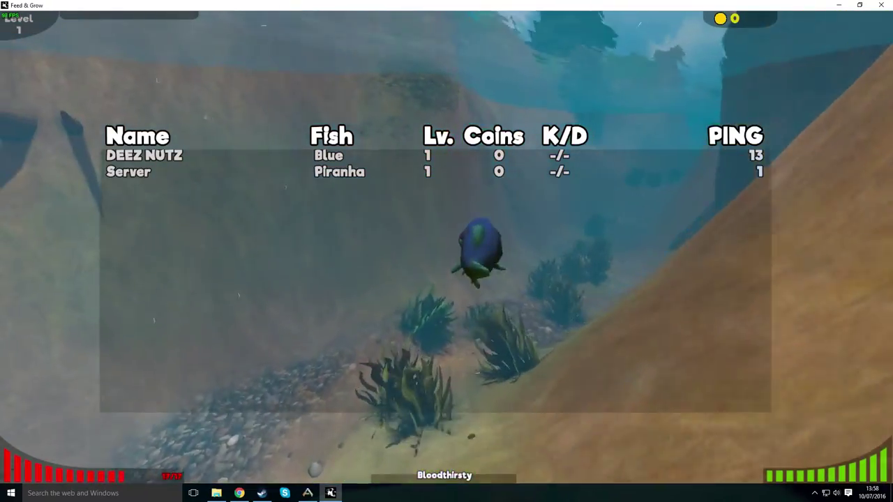
key(w)
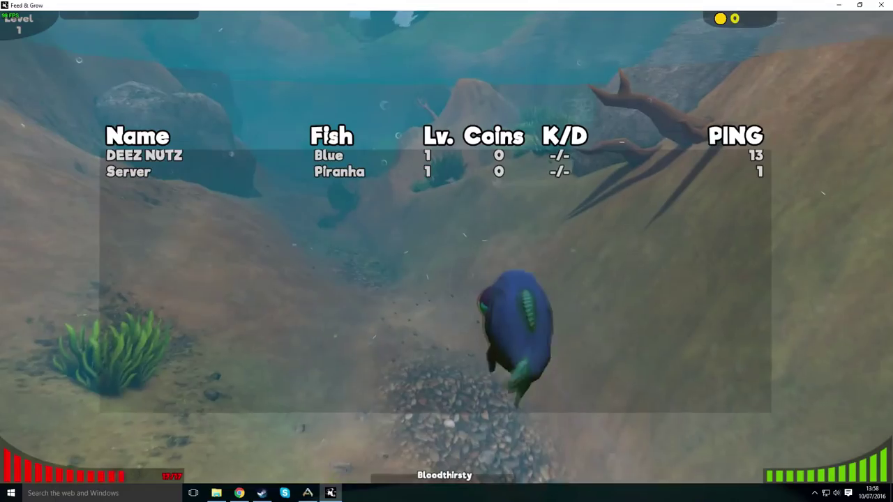
key(w)
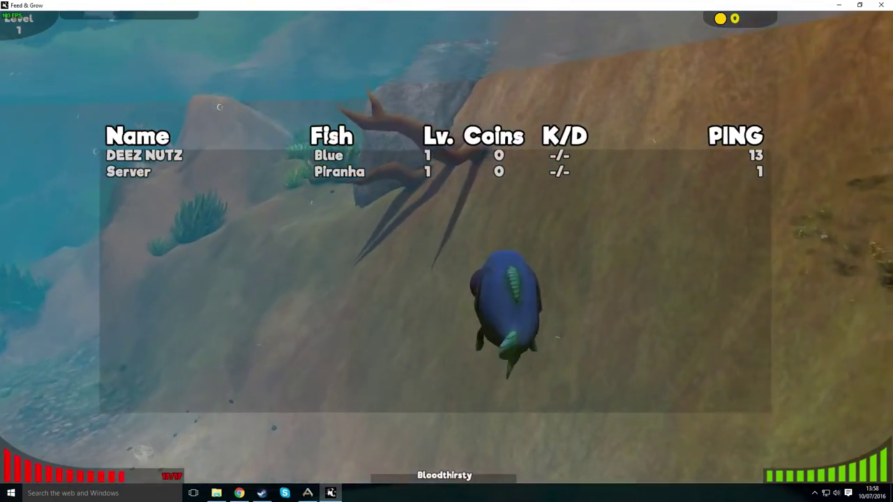
key(w)
key(w)
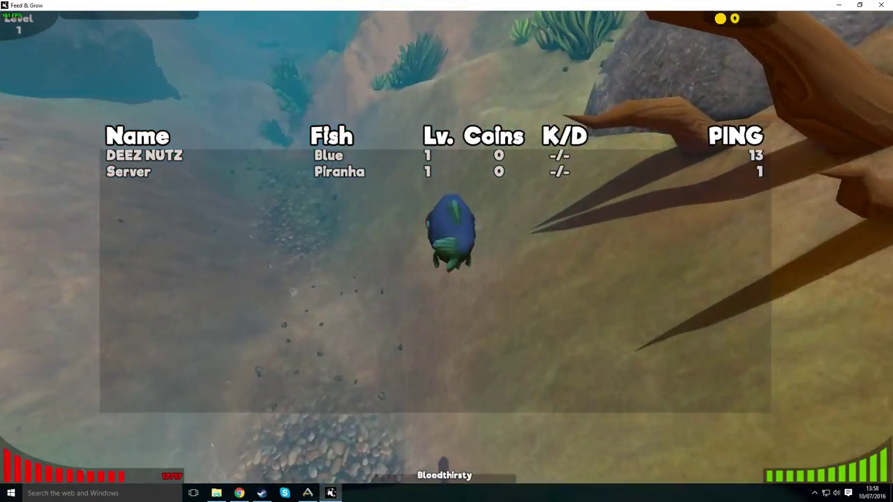
key(Tab)
key(w)
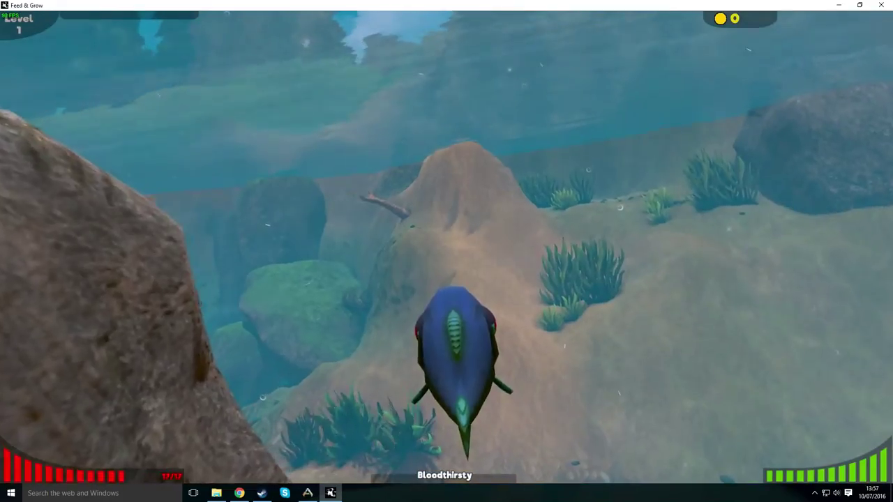
key(w)
key(w)
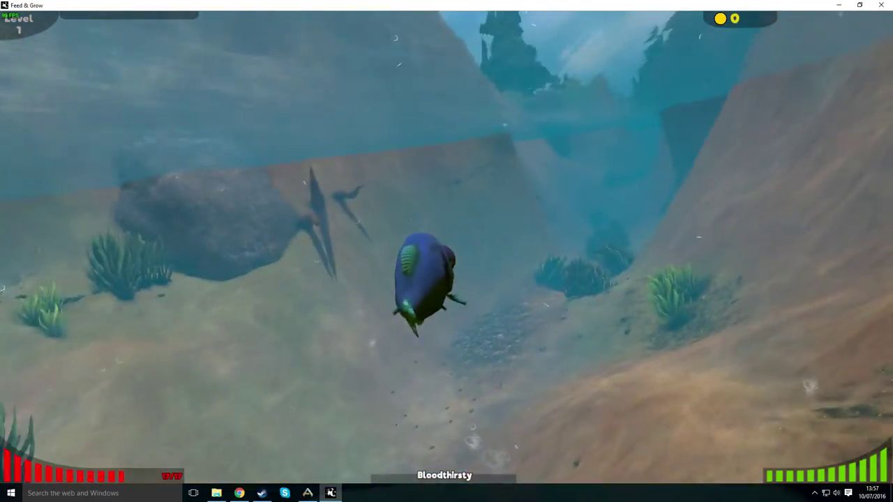
key(w)
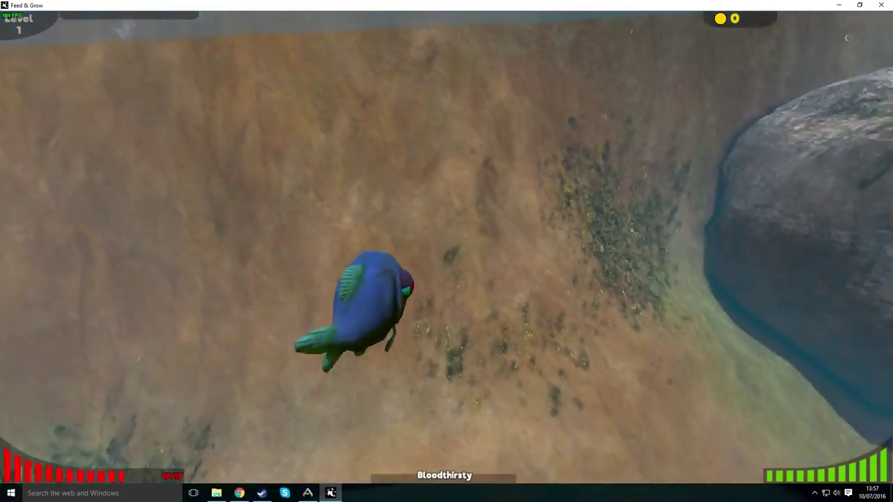
key(w)
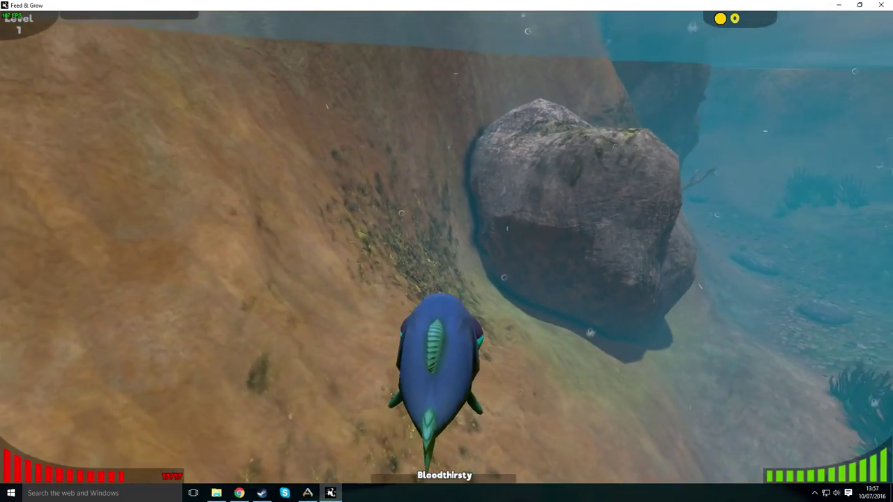
key(Tab)
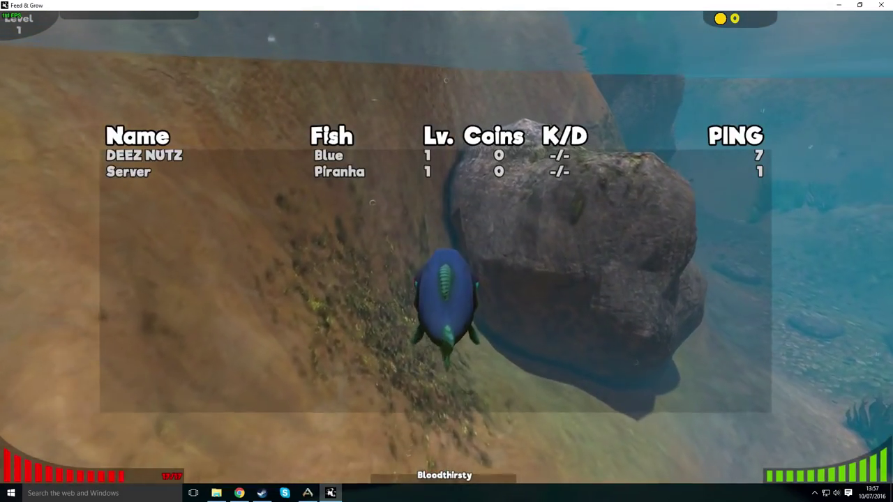
key(w)
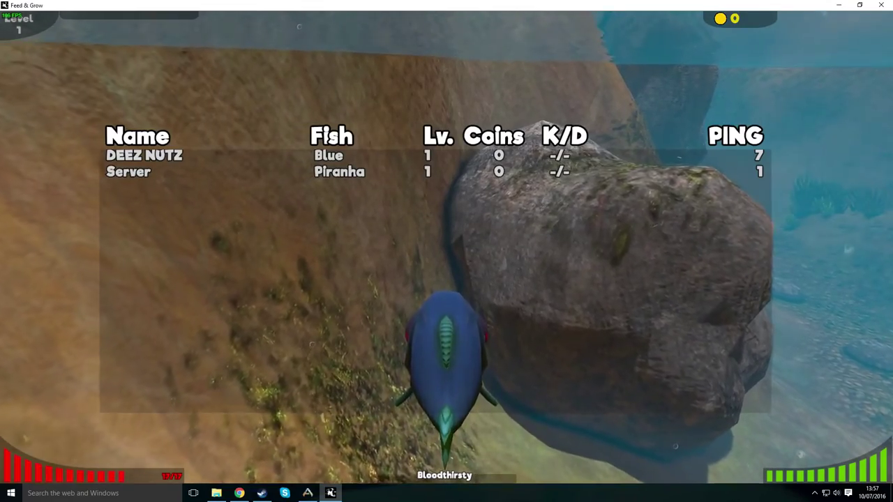
key(w)
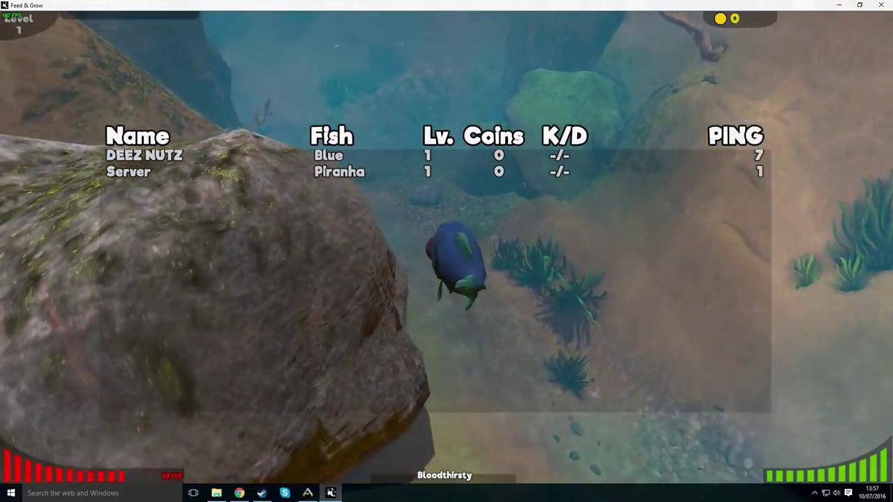